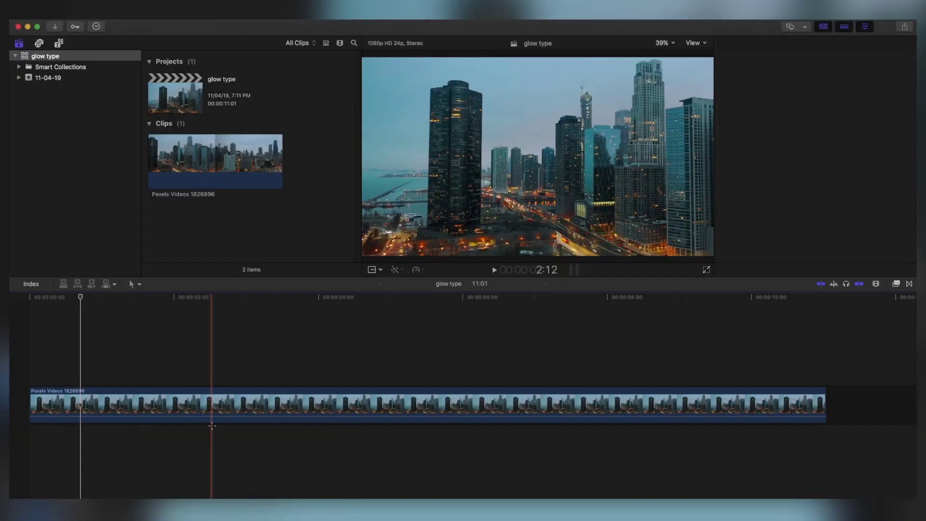
Step: Search the titles for 'typewriter' and place the Typewriter title above the skyline clip
click(213, 415)
key(super+4)
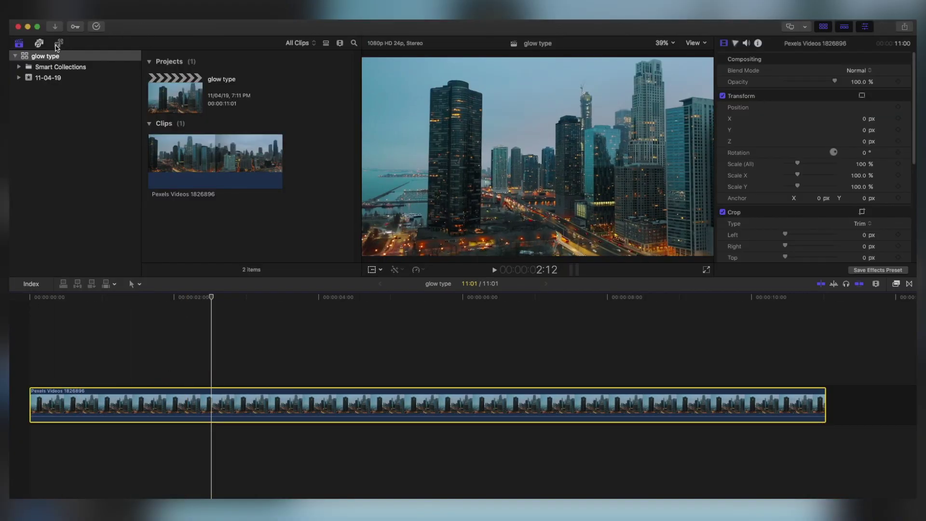
click(65, 44)
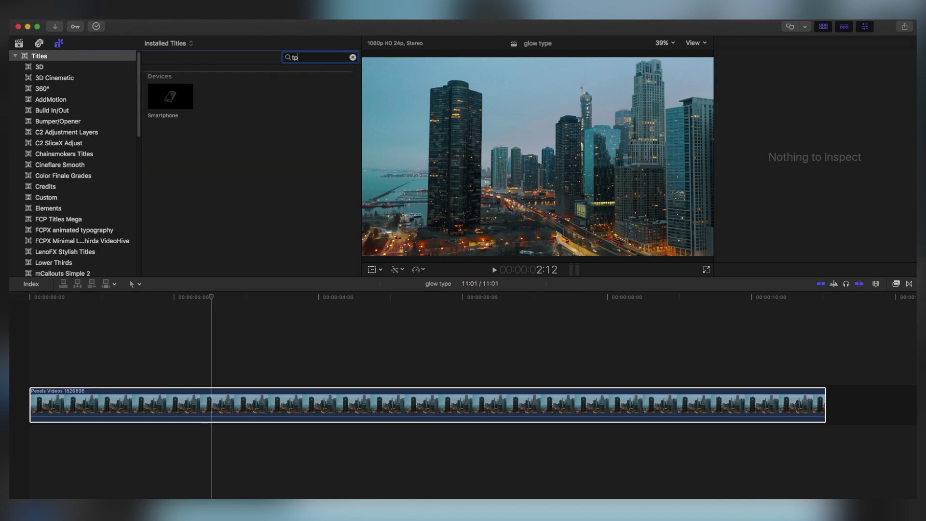
key(BackSpace)
text(ypewri)
drag(170, 91, 27, 367)
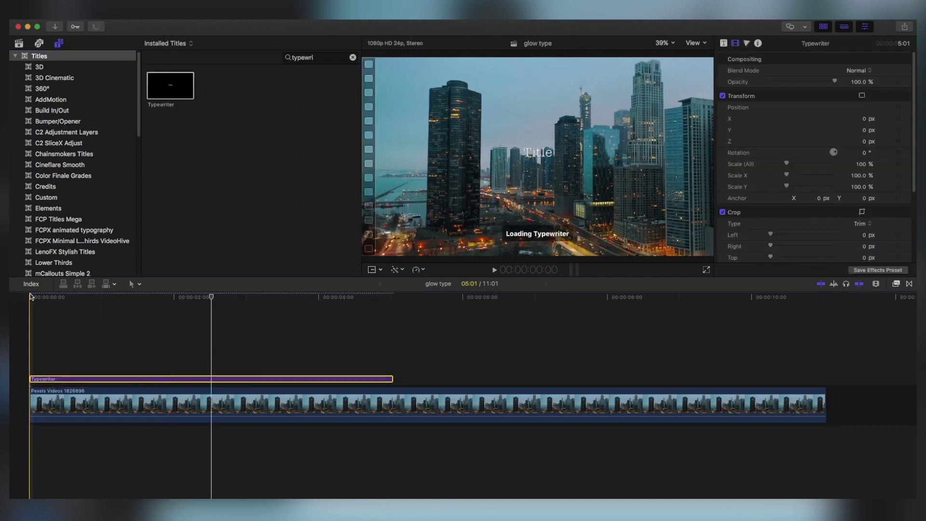
Step: Return to the start of the timeline and play it to preview the title
click(30, 296)
key(super+4)
key(space)
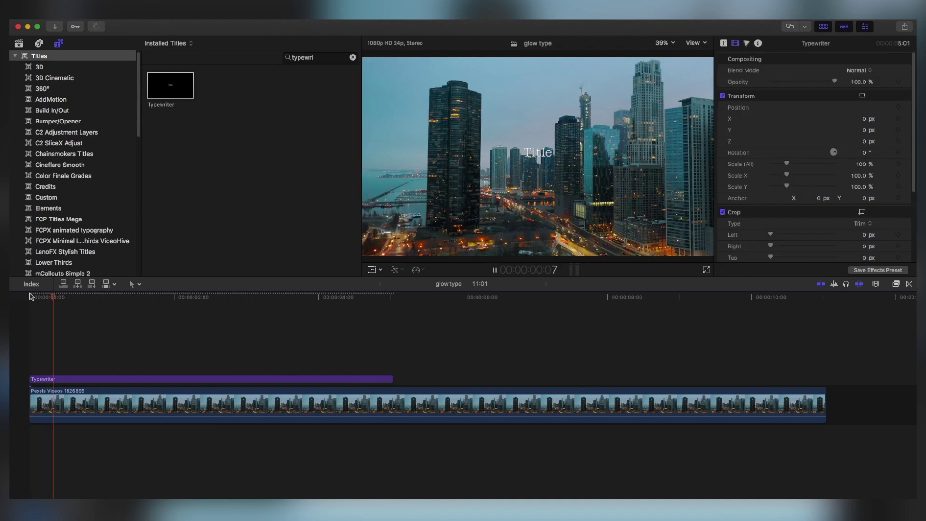
Step: Replace the title's placeholder text with 'I am' followed by the creator's name
click(141, 381)
double_click(141, 381)
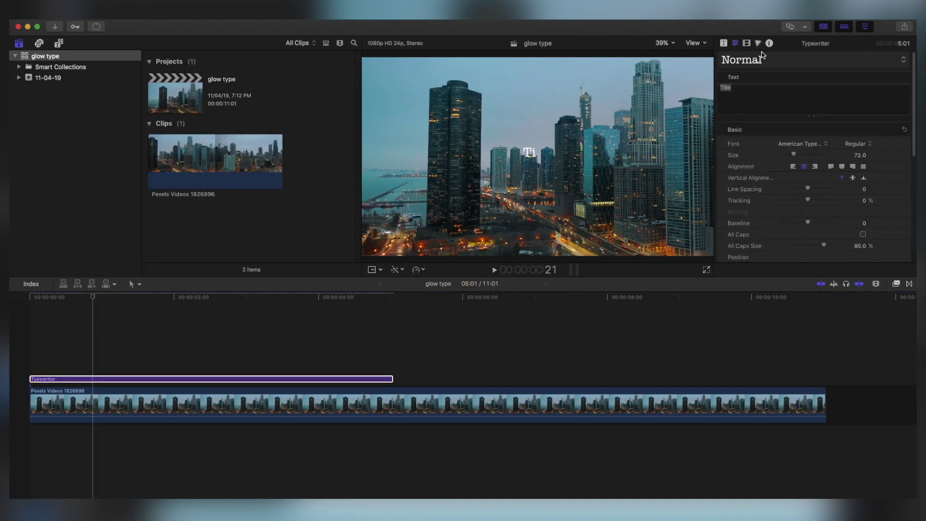
text(I am pixel S)
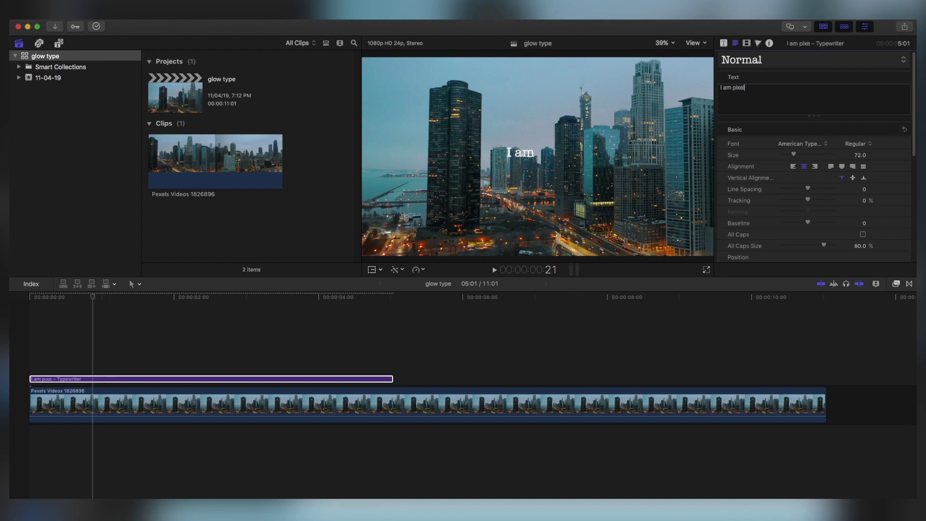
key(BackSpace)
key(BackSpace)
key(BackSpace)
key(BackSpace)
key(BackSpace)
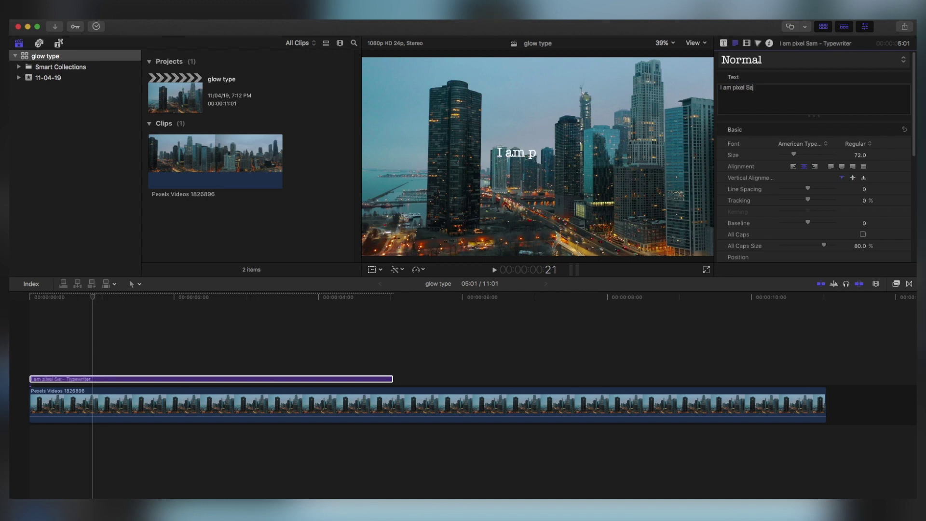
key(BackSpace)
key(BackSpace)
text(Pixel Samy)
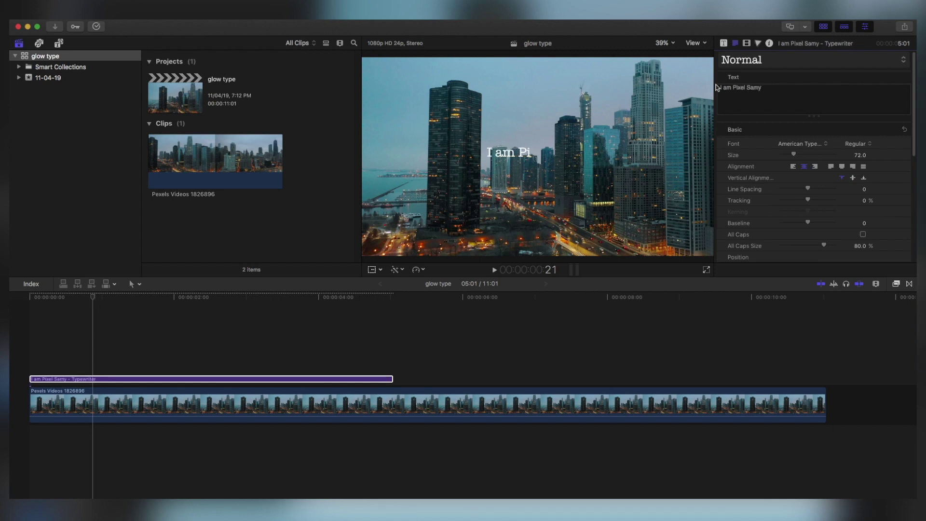
Step: Replay the title from the start several times to watch the typing animation
click(30, 297)
key(space)
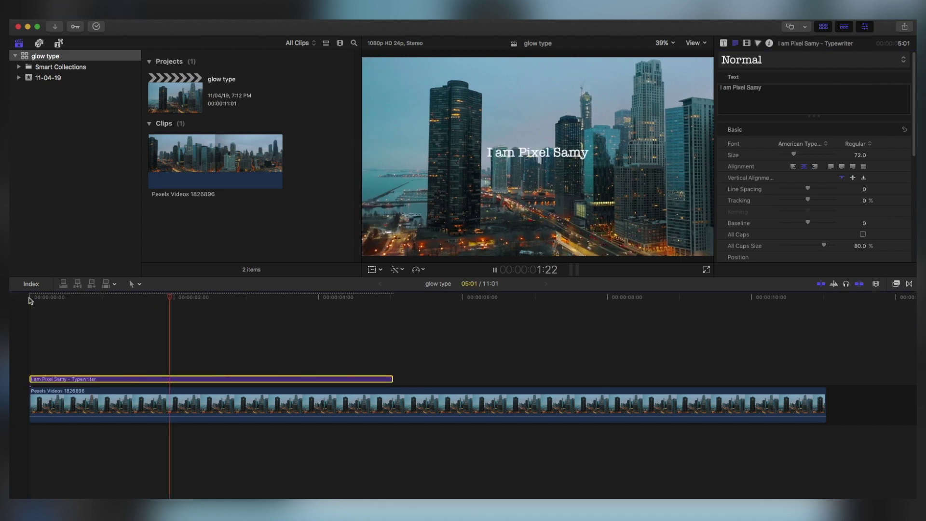
click(28, 298)
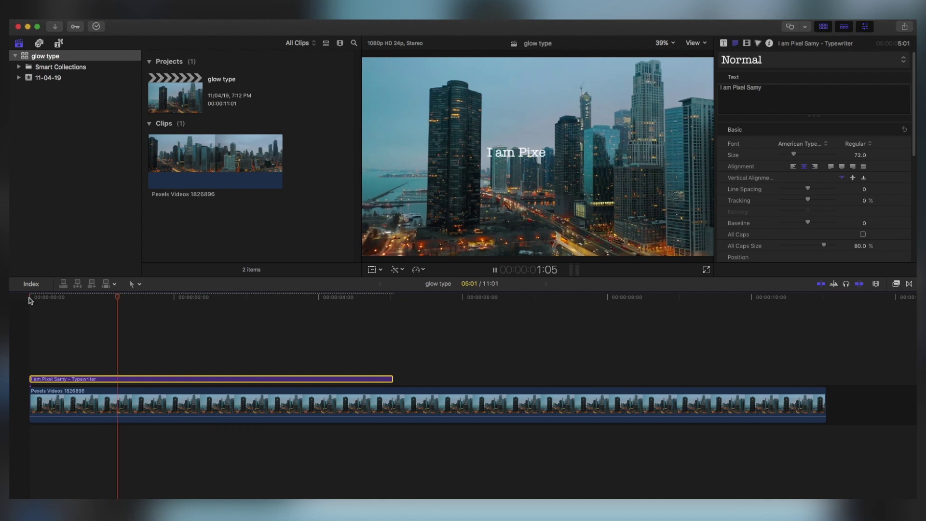
click(29, 298)
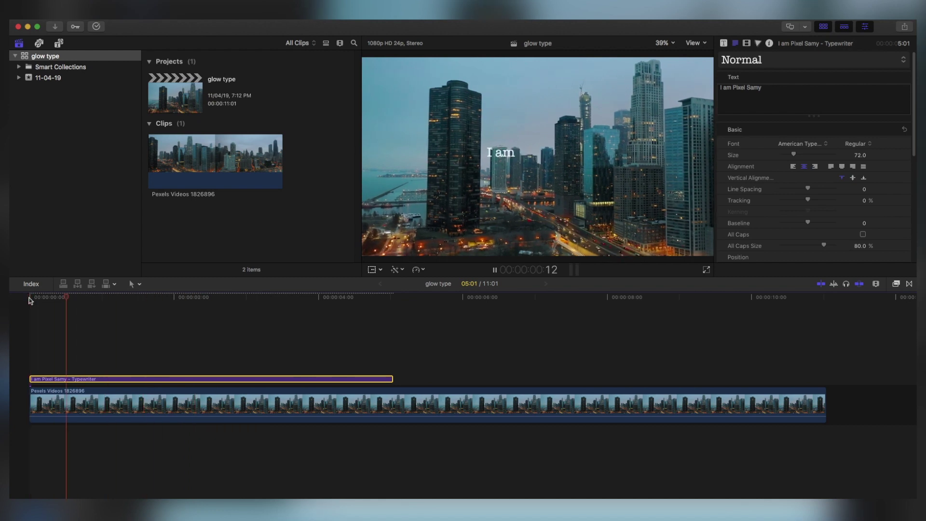
click(285, 305)
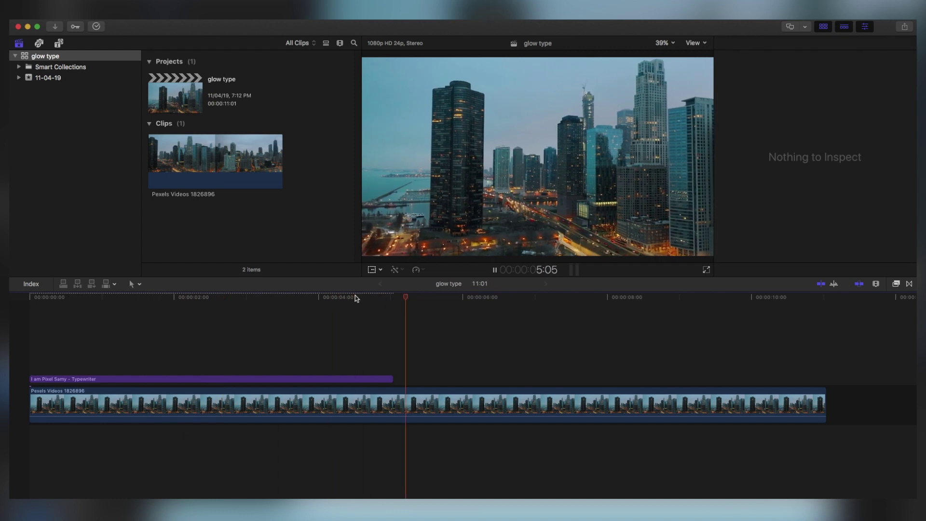
click(106, 298)
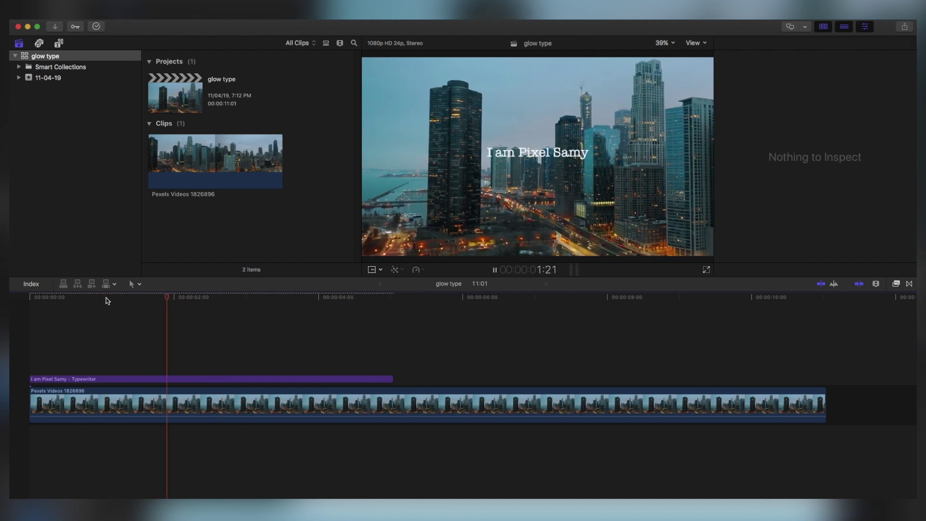
click(214, 380)
Step: Expand the title's Glow settings and increase the glow blur and radius
click(214, 380)
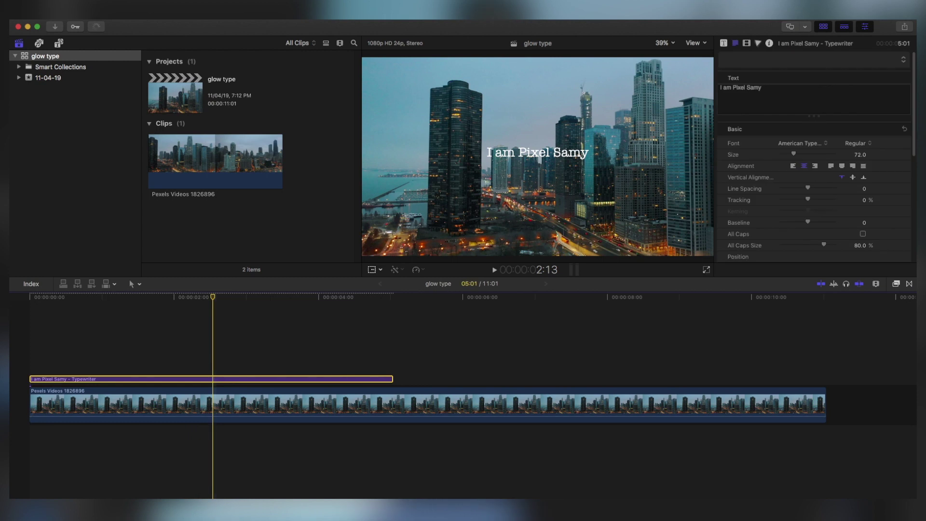
scroll(764, 169, down, 10)
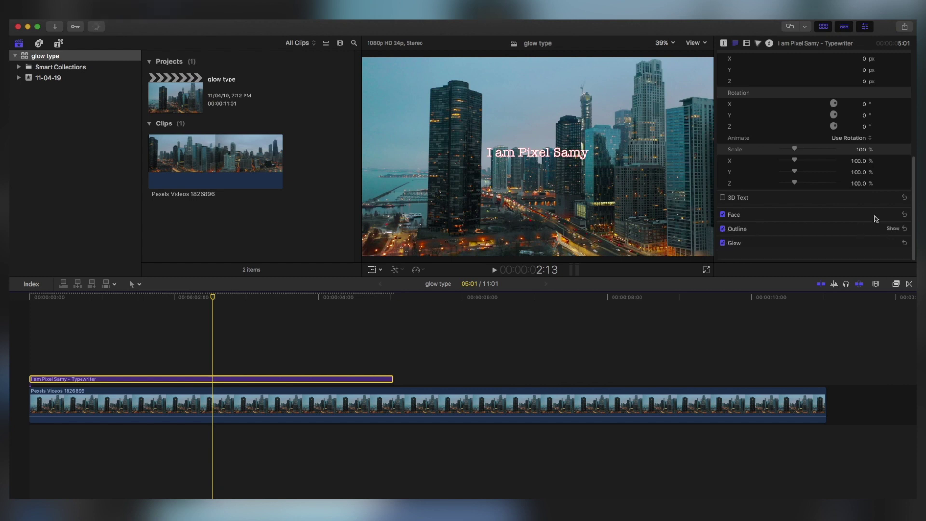
click(894, 242)
drag(789, 235, 829, 231)
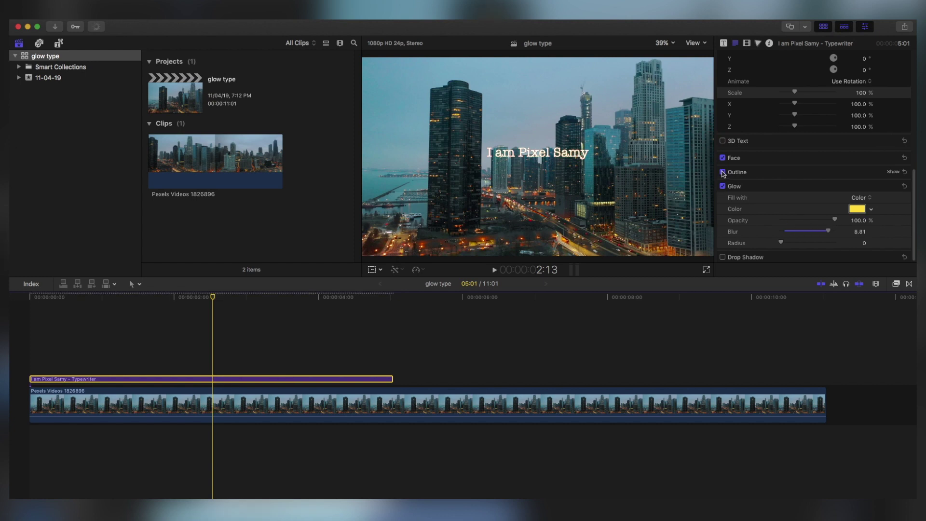
drag(782, 243, 803, 243)
Step: Make the glow purple, enter an exact blur value, and lower opacity to about 69%
click(858, 211)
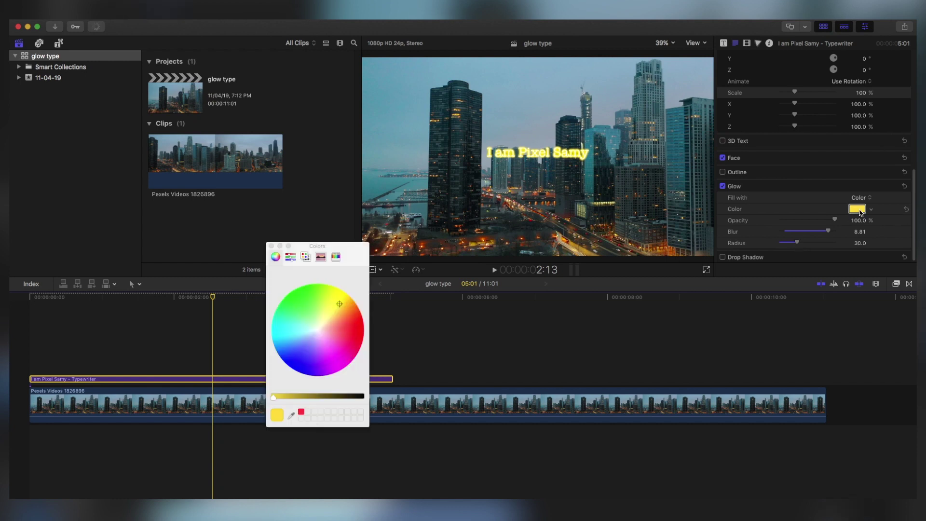
click(321, 363)
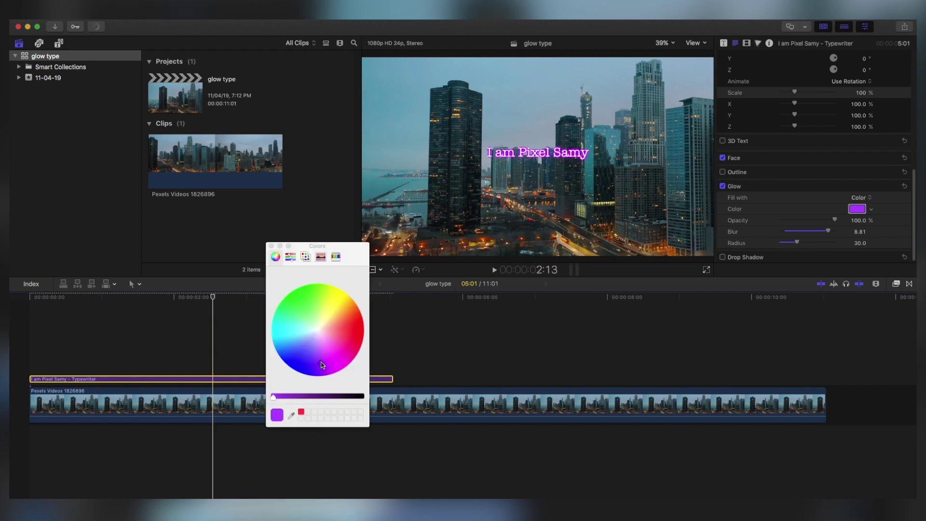
click(271, 246)
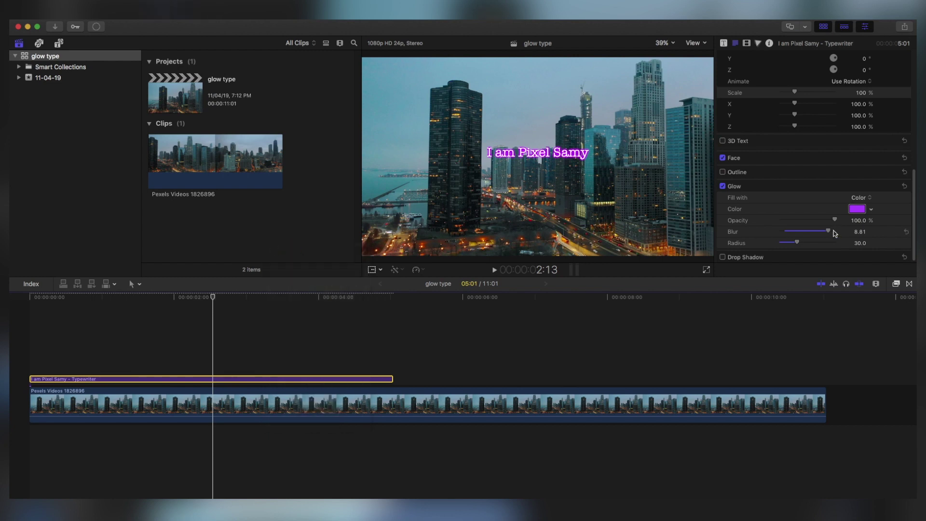
click(854, 233)
text(1)
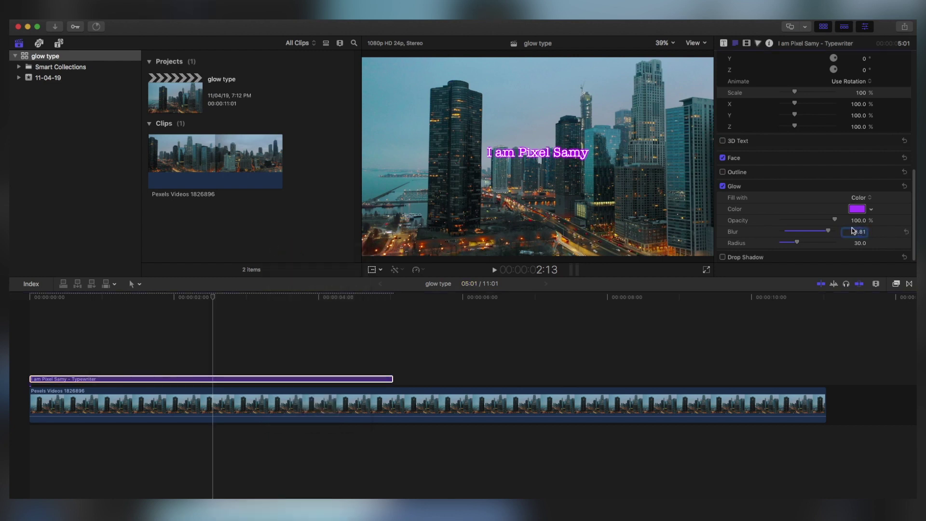
text(5)
mouse_move(805, 220)
mouse_down()
mouse_move(783, 219)
mouse_move(832, 218)
mouse_move(800, 219)
mouse_move(814, 216)
mouse_up()
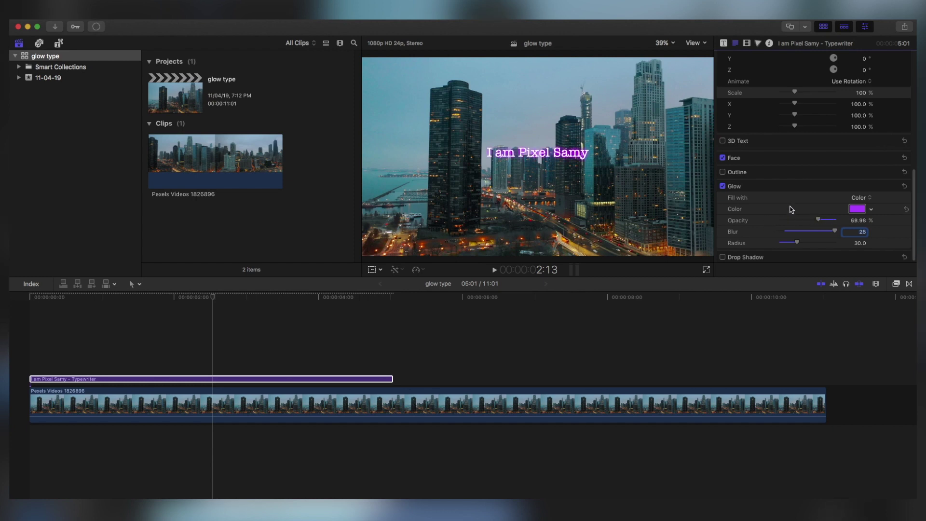
Step: Confirm the glow blur value and select the title clip in the timeline
click(186, 379)
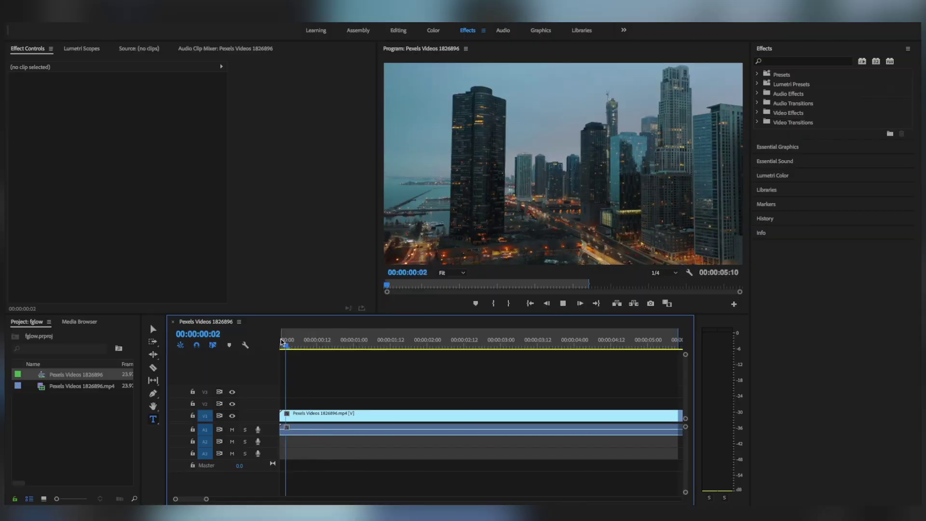
Step: Stop playback about one second in, add a text box over the skyline, and collapse Transform
key(space)
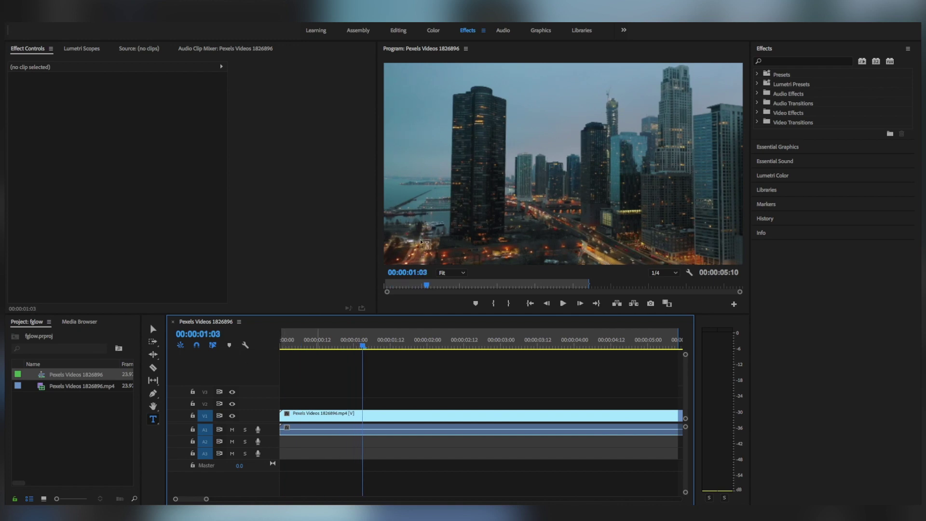
click(500, 174)
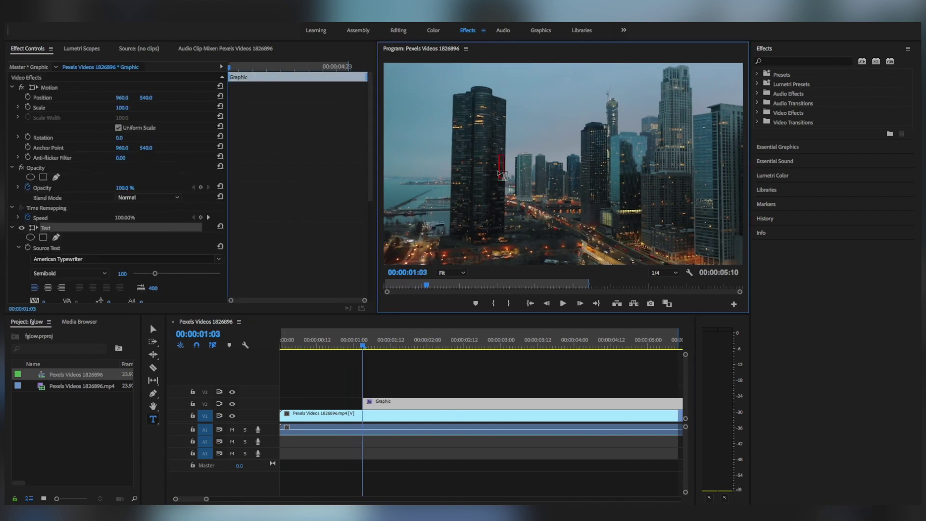
scroll(154, 232, down, 5)
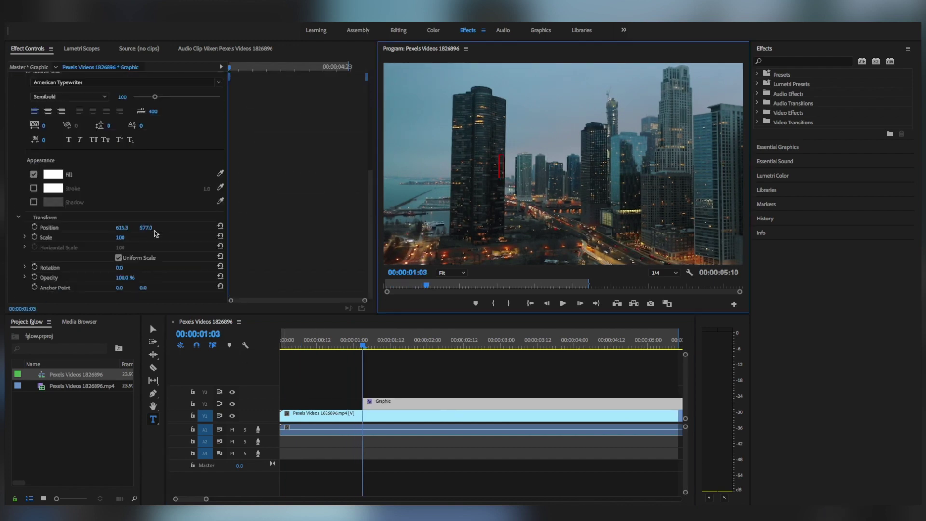
scroll(154, 234, up, 1)
click(20, 237)
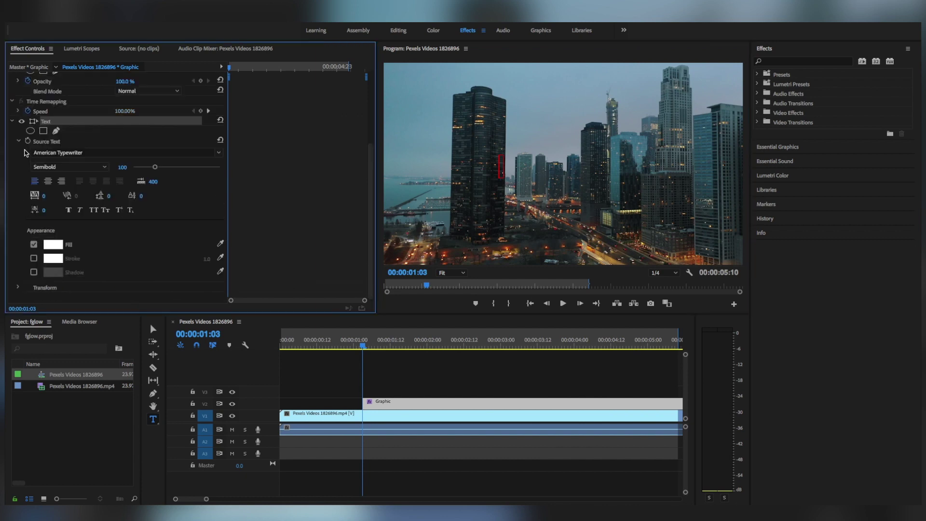
Step: Enable Source Text keyframing, delete the stray extra text layer, and start editing the title's text box
click(20, 141)
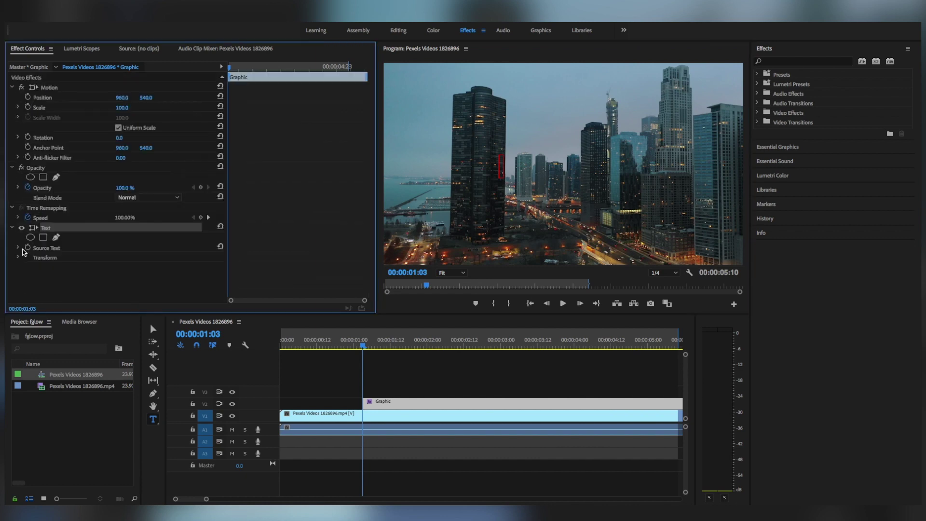
click(28, 248)
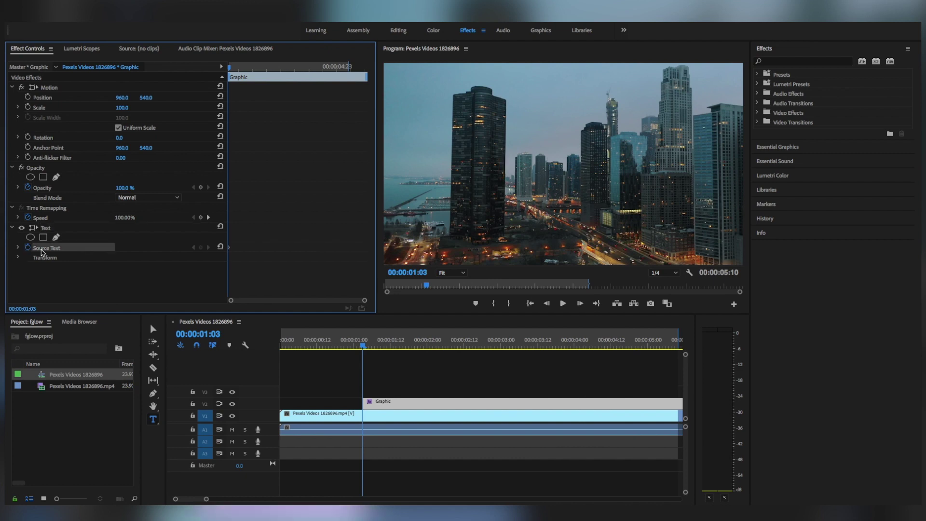
click(464, 193)
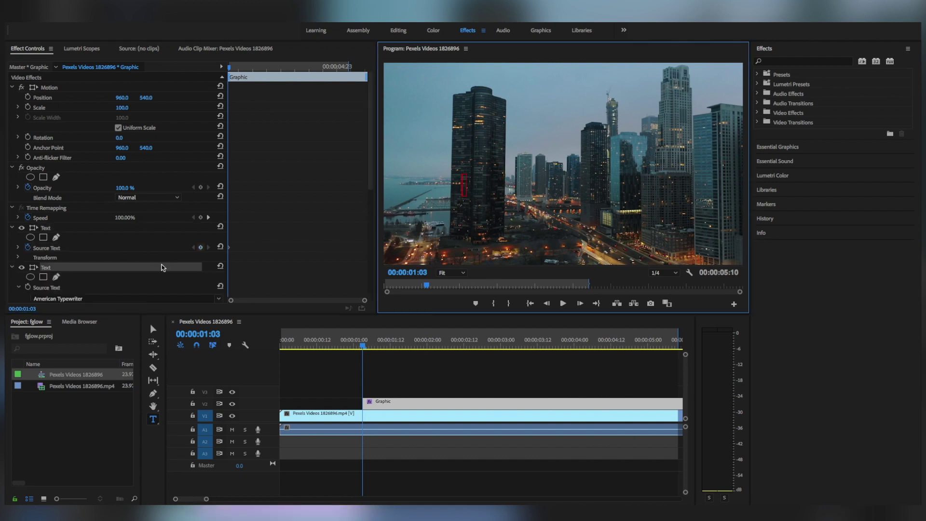
click(147, 269)
key(Delete)
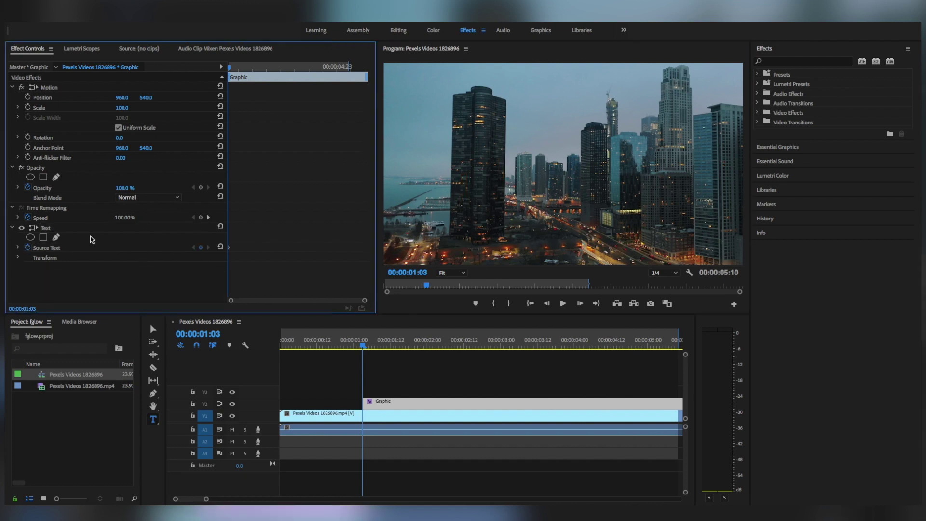
click(92, 230)
click(502, 166)
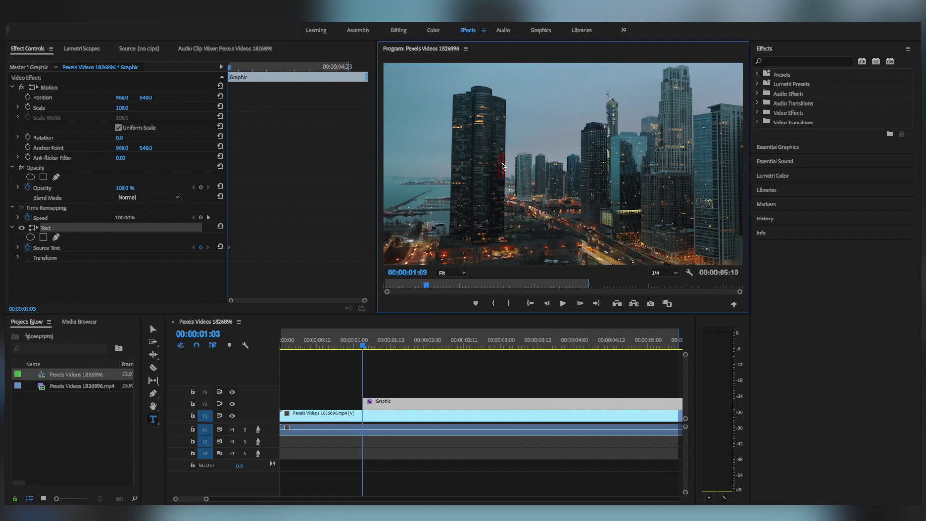
Step: Type 'H', 'e' and 'l' on successive frames, keyframing each letter of the Source Text
text(H)
click(393, 404)
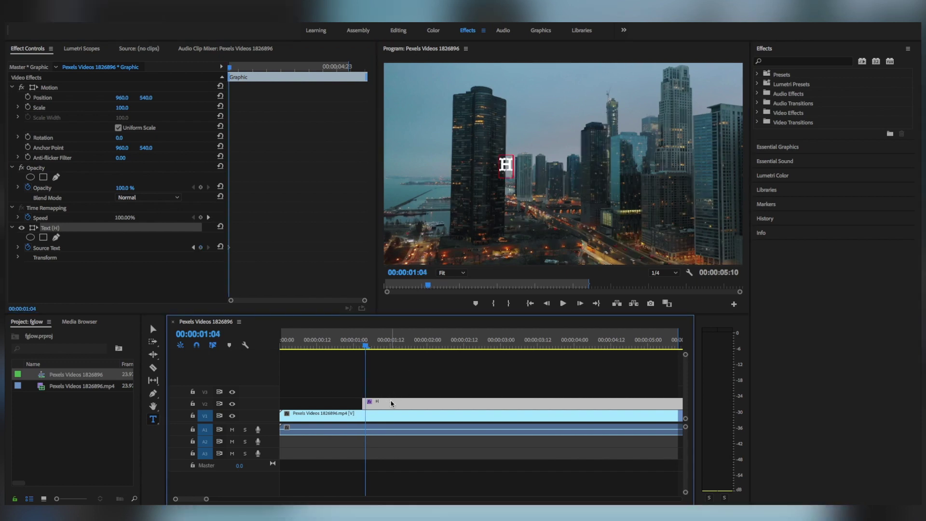
key(Right)
click(511, 162)
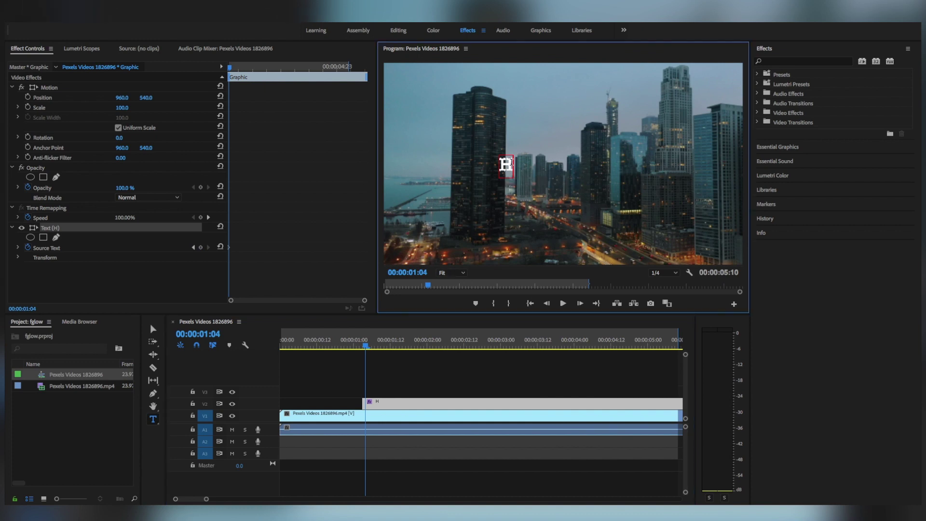
text(e)
click(405, 394)
key(Right)
click(521, 163)
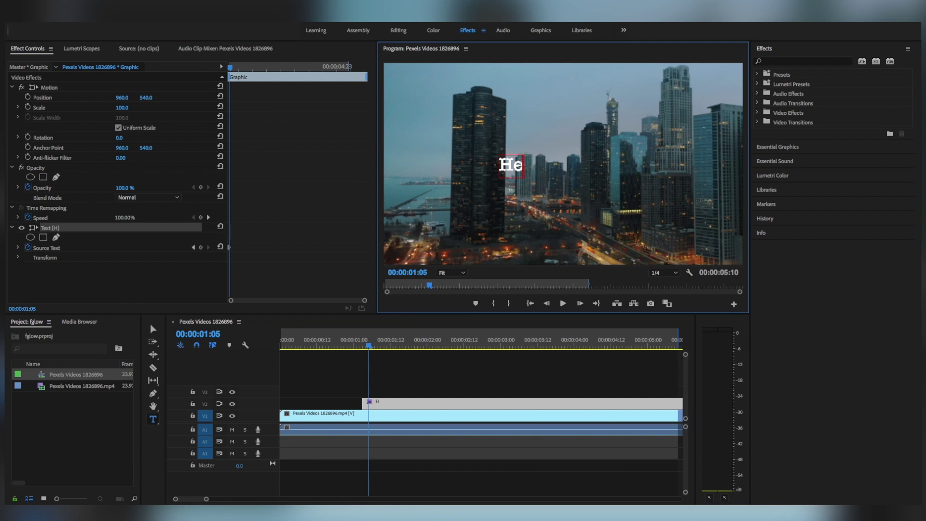
text(l)
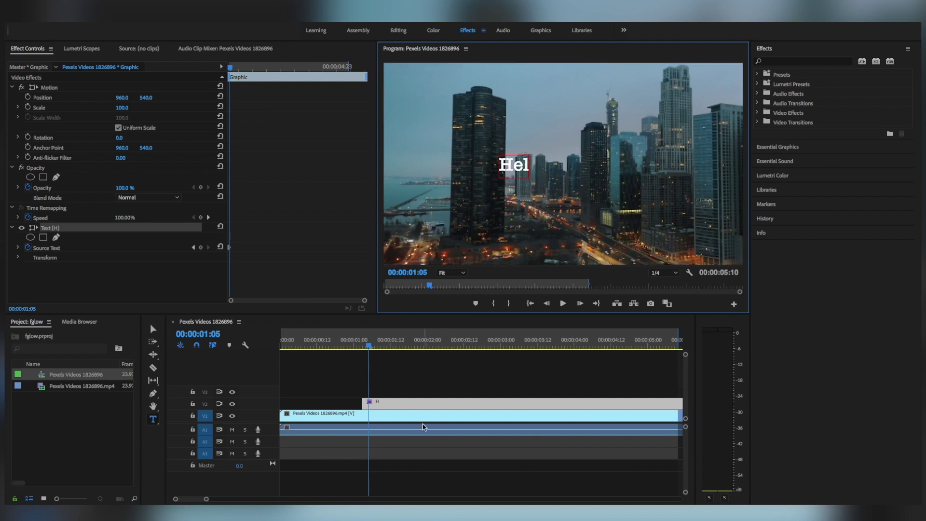
click(422, 406)
Step: Add the remaining letters on the next frames to complete 'Hello', then play the animation back
drag(365, 300, 289, 302)
click(378, 405)
key(Right)
click(527, 157)
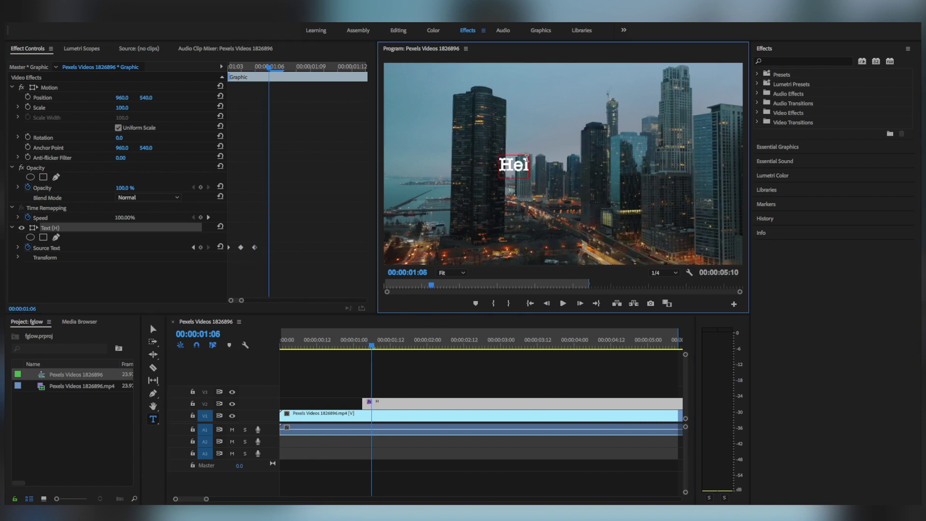
click(382, 409)
key(Right)
click(532, 165)
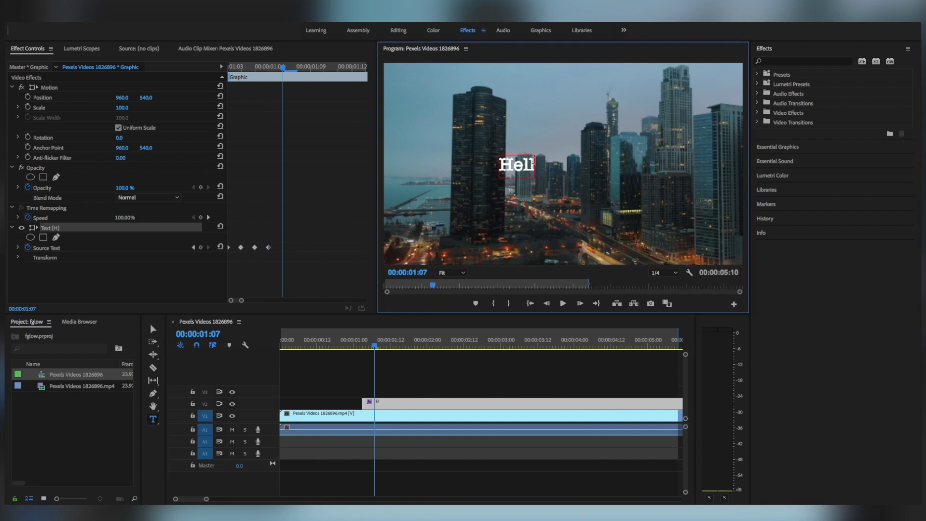
text(o)
drag(357, 344, 327, 344)
key(space)
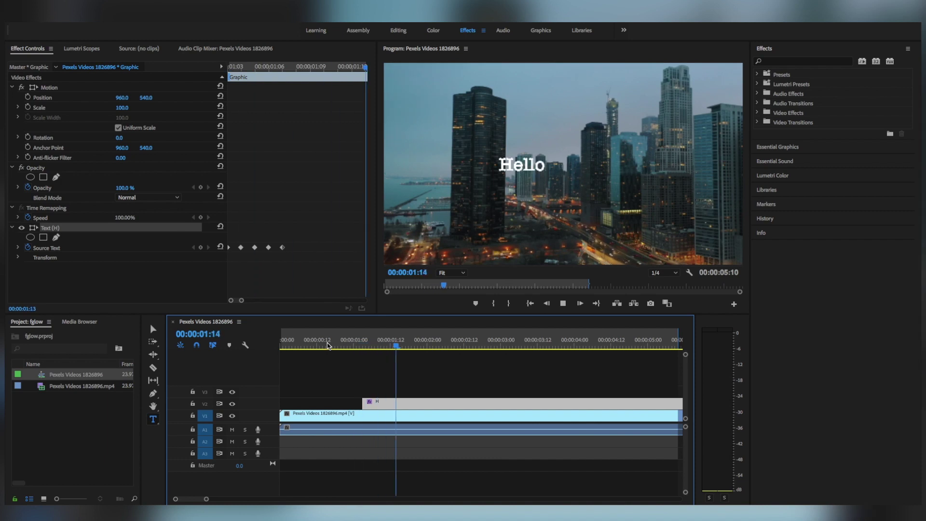
Step: Zoom the timeline out, play the sequence from the start, and scrub through the typing
key(minus)
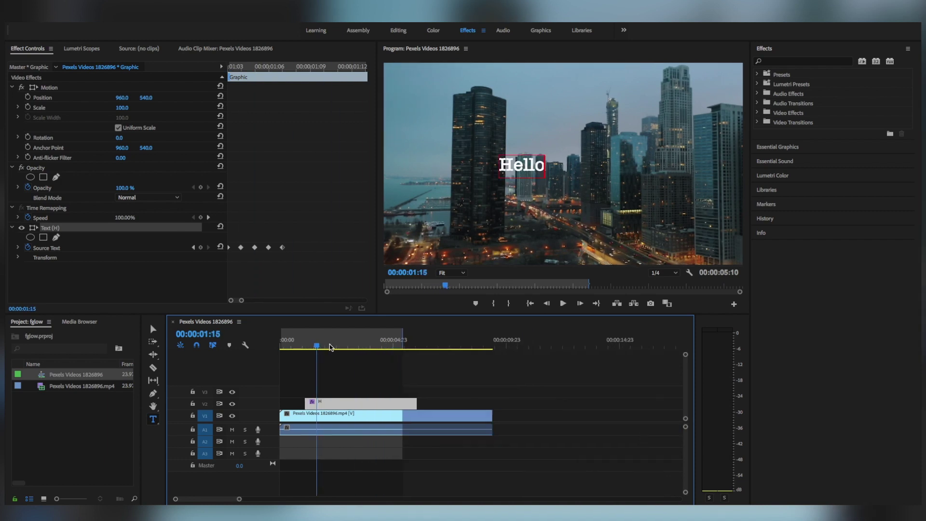
click(291, 344)
key(space)
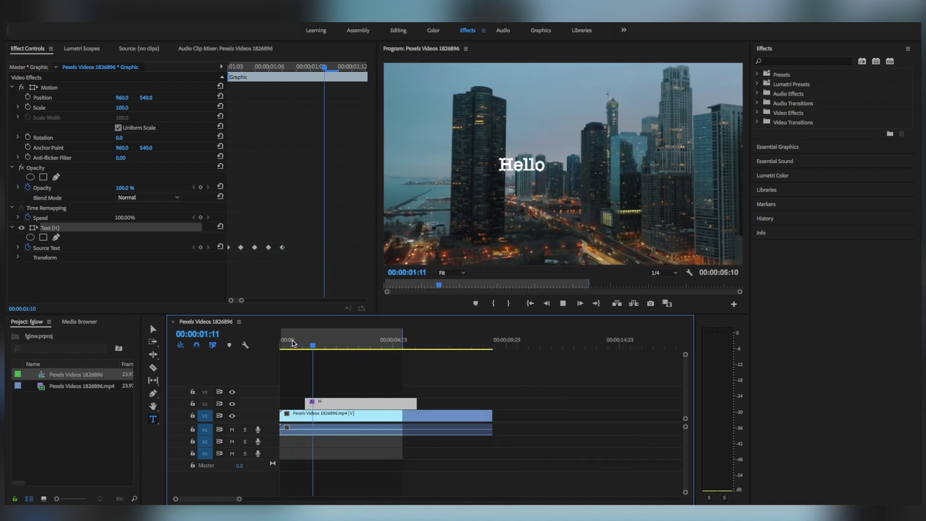
key(space)
drag(319, 345, 307, 348)
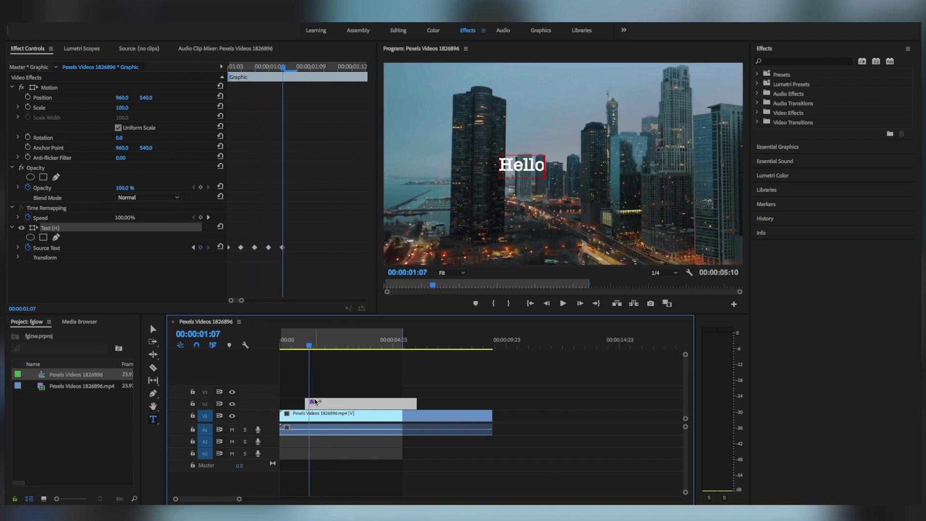
key(Right)
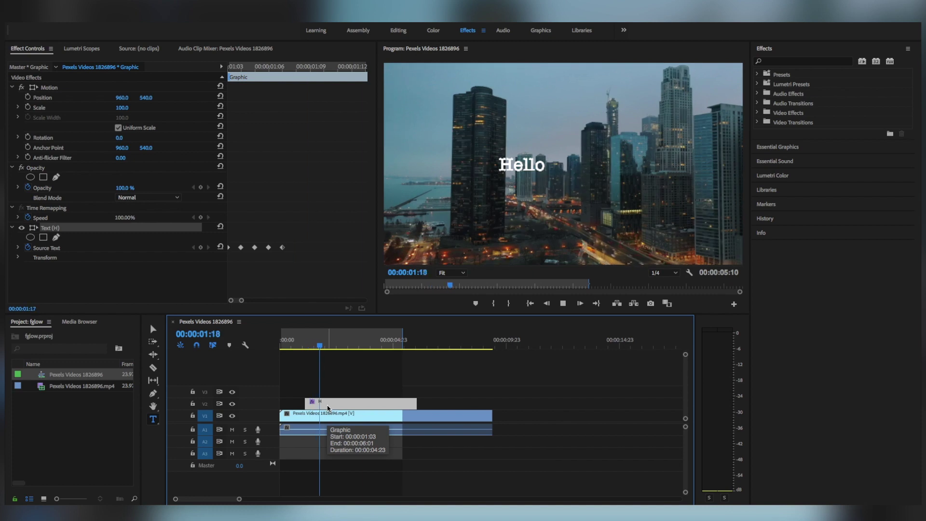
Step: Go to the 01:06 Source Text keyframe and step to the following frames to extend the text
click(309, 339)
click(309, 347)
click(543, 165)
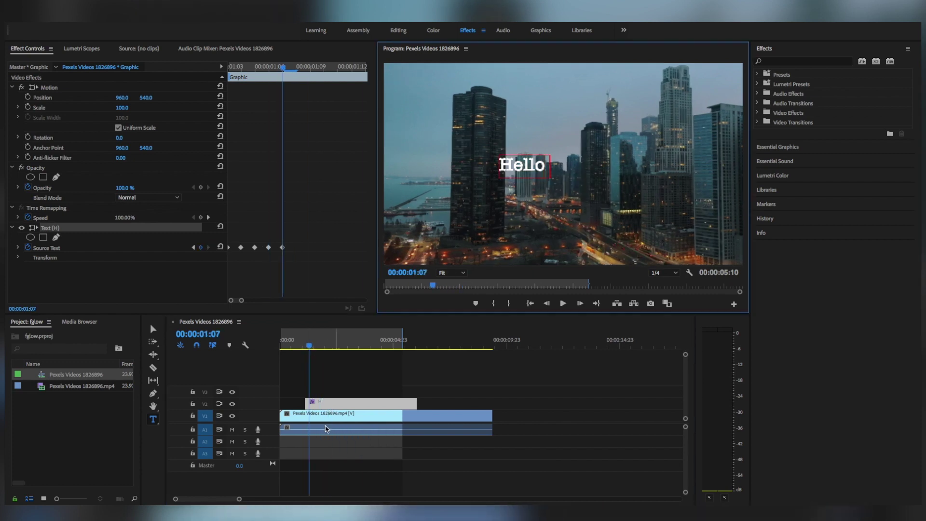
click(322, 402)
key(Right)
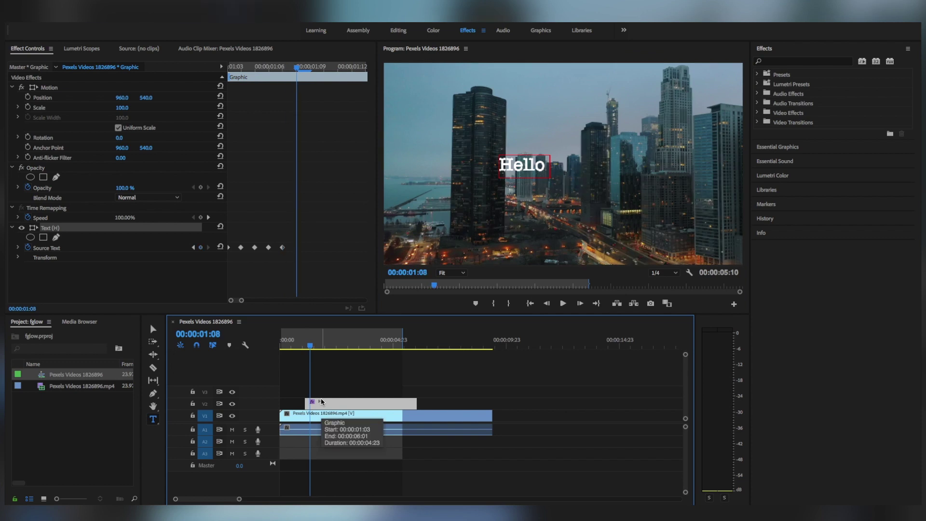
key(Left)
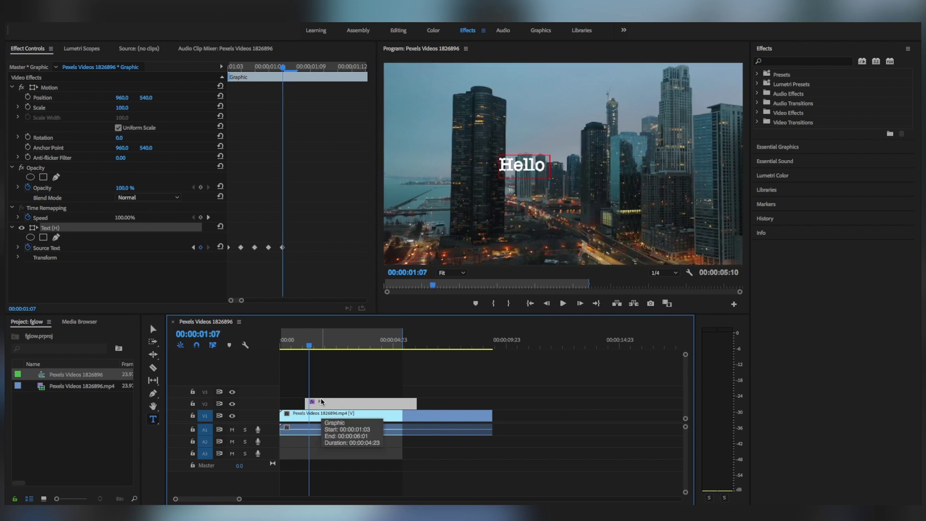
key(Right)
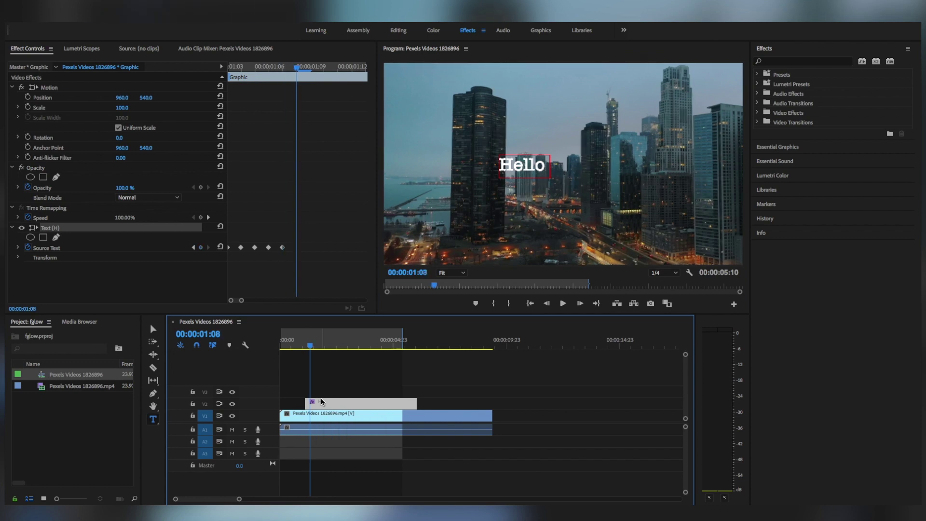
Step: Add '!!' on successive frames to finish 'Hello !!', then Alt-drag the clip up to duplicate it
text(!)
key(Right)
text(!)
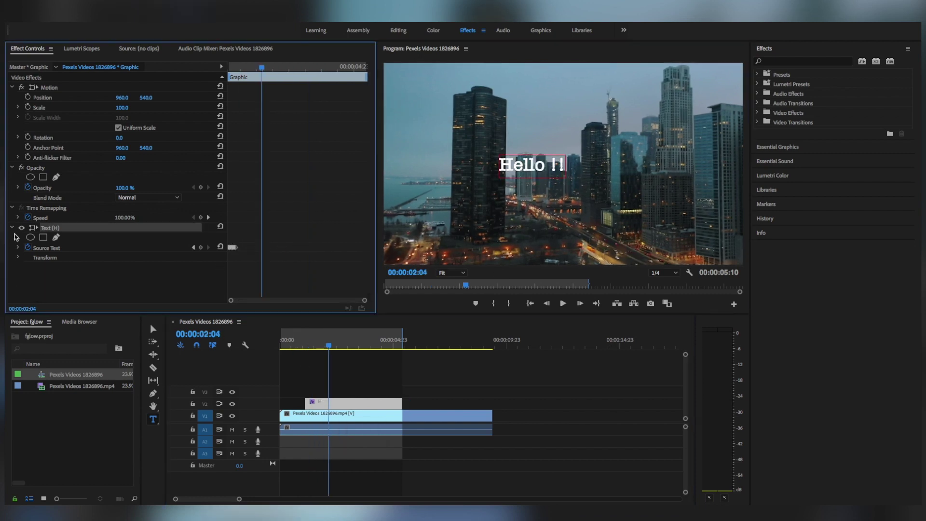
key(shift+7)
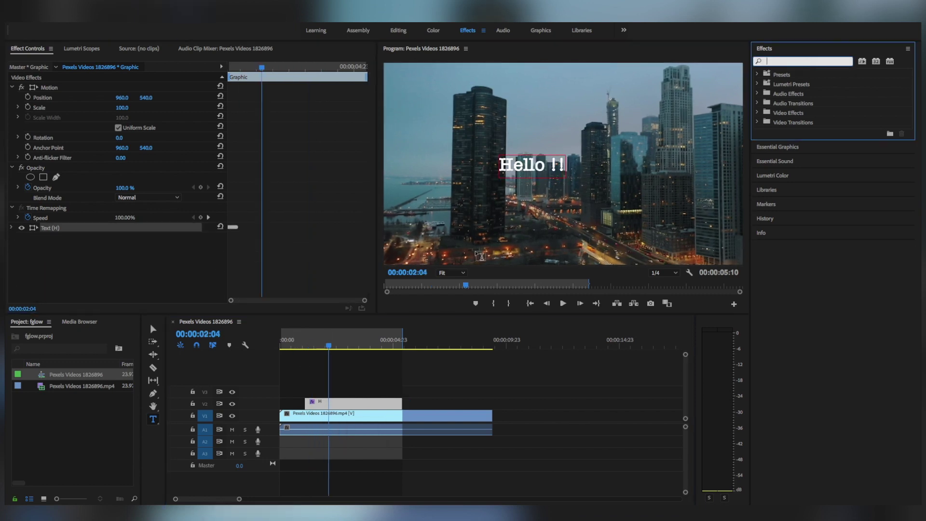
drag(331, 405, 334, 391)
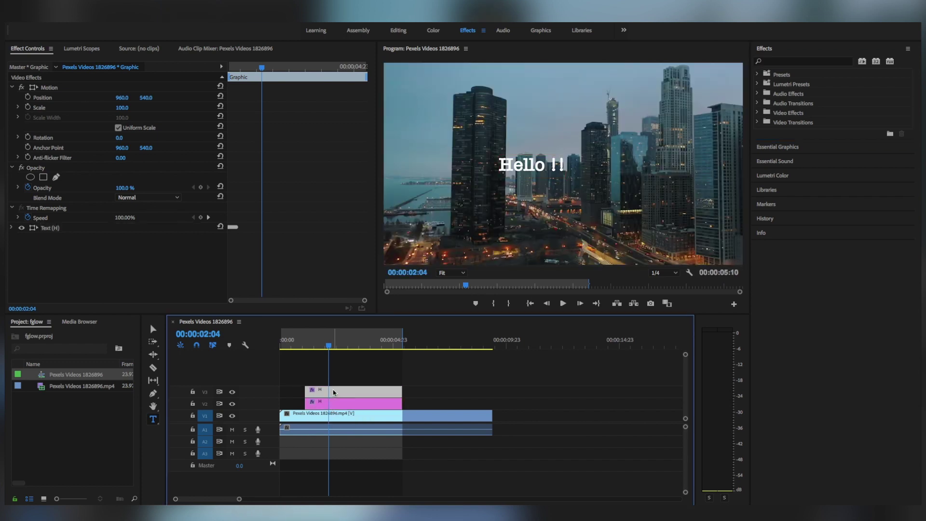
Step: Apply Gaussian Blur to the lower V2 title copy and raise its Blurriness to 43
click(770, 61)
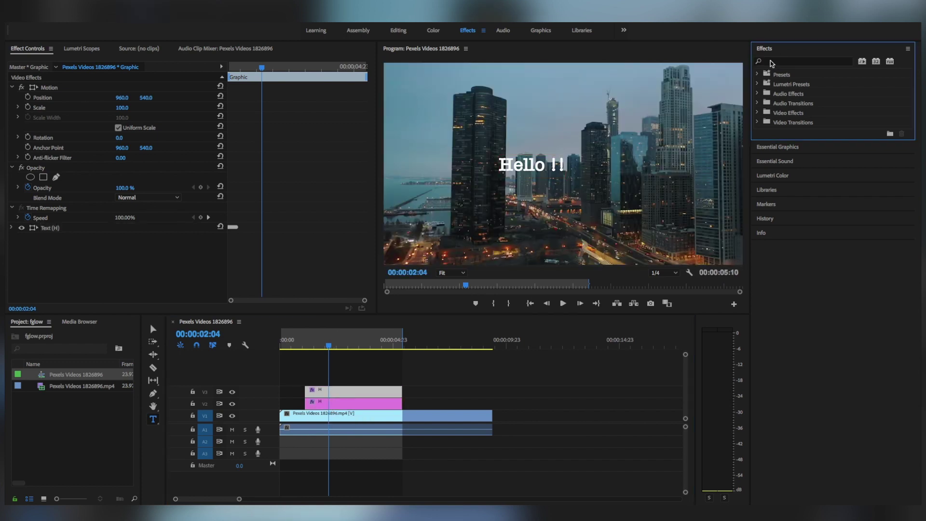
text(gAUS)
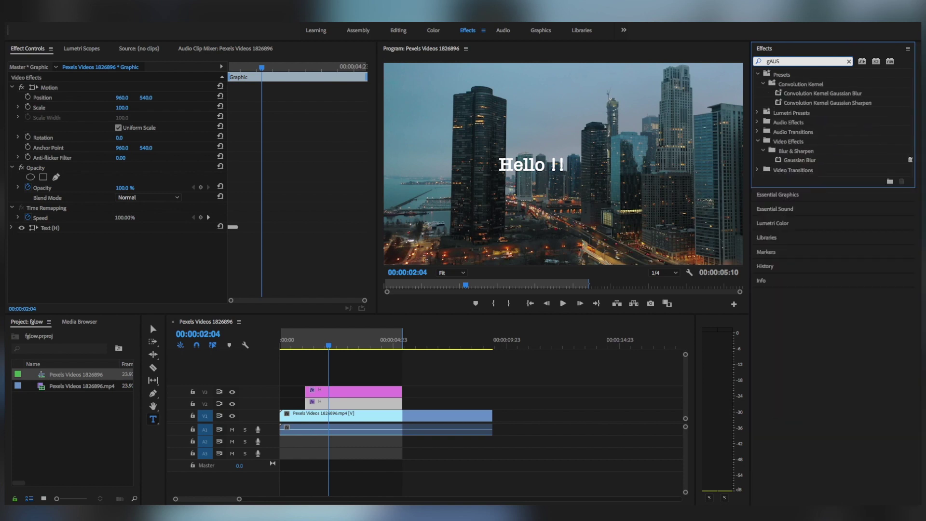
drag(803, 160, 323, 405)
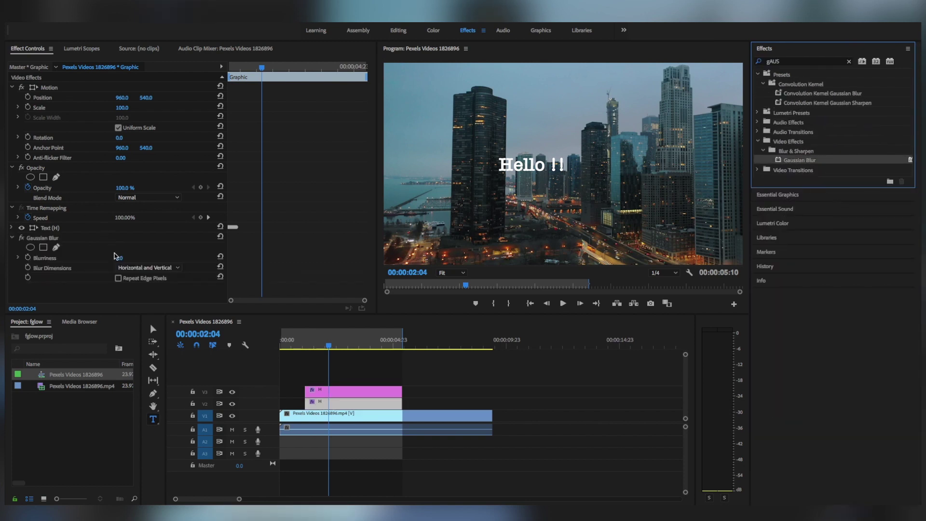
drag(116, 257, 137, 257)
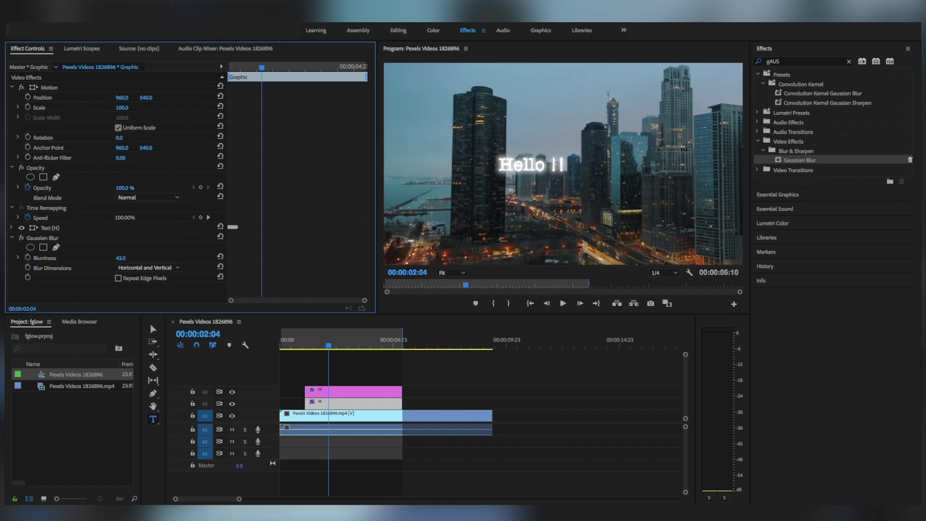
click(337, 404)
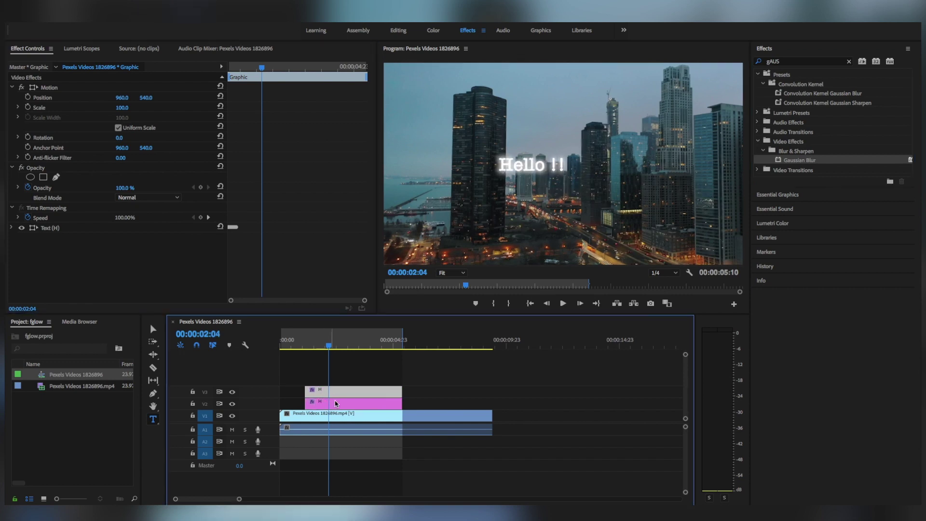